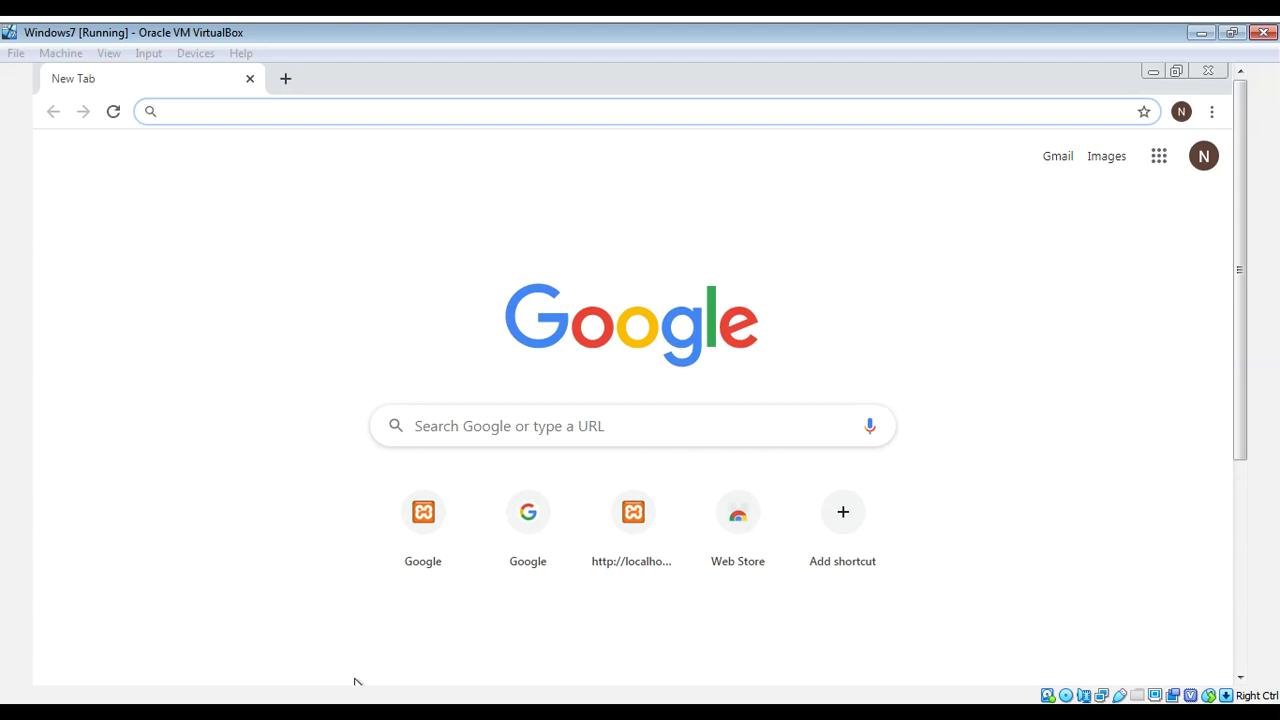
Search the web for TCPView and open its Windows Sysinternals page on Microsoft Docs.
left_click(355, 681)
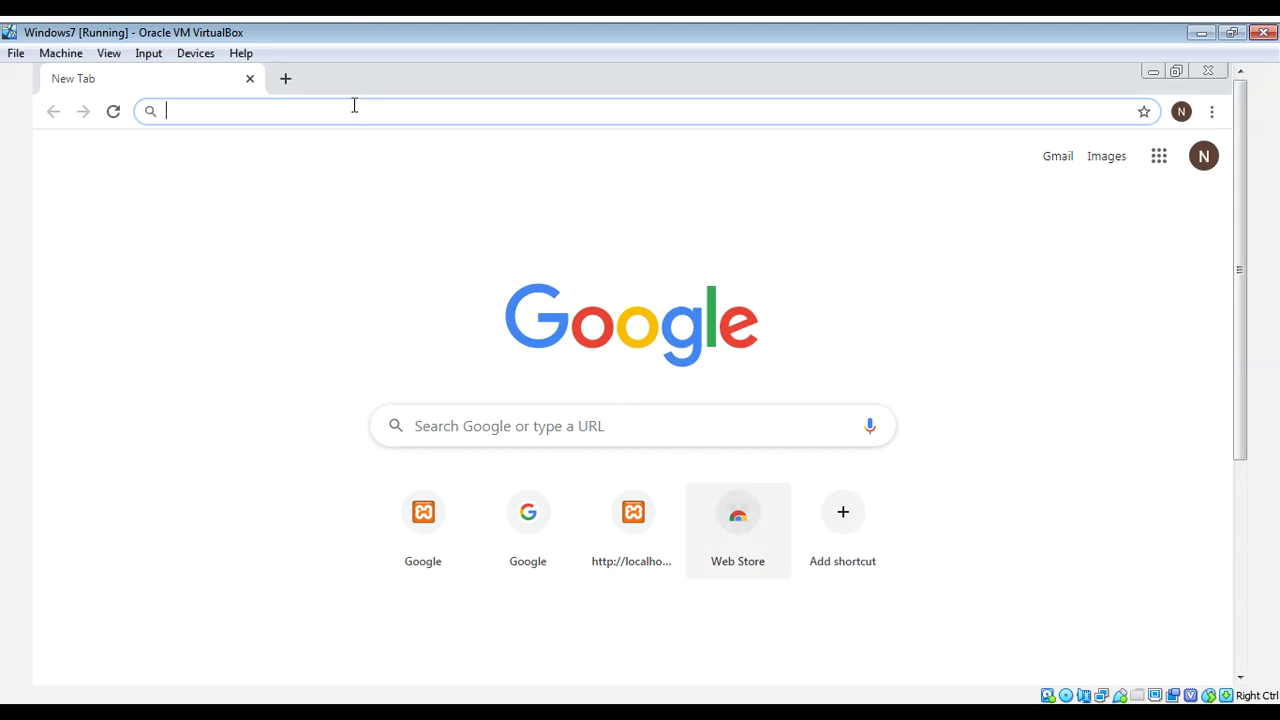
type("T")
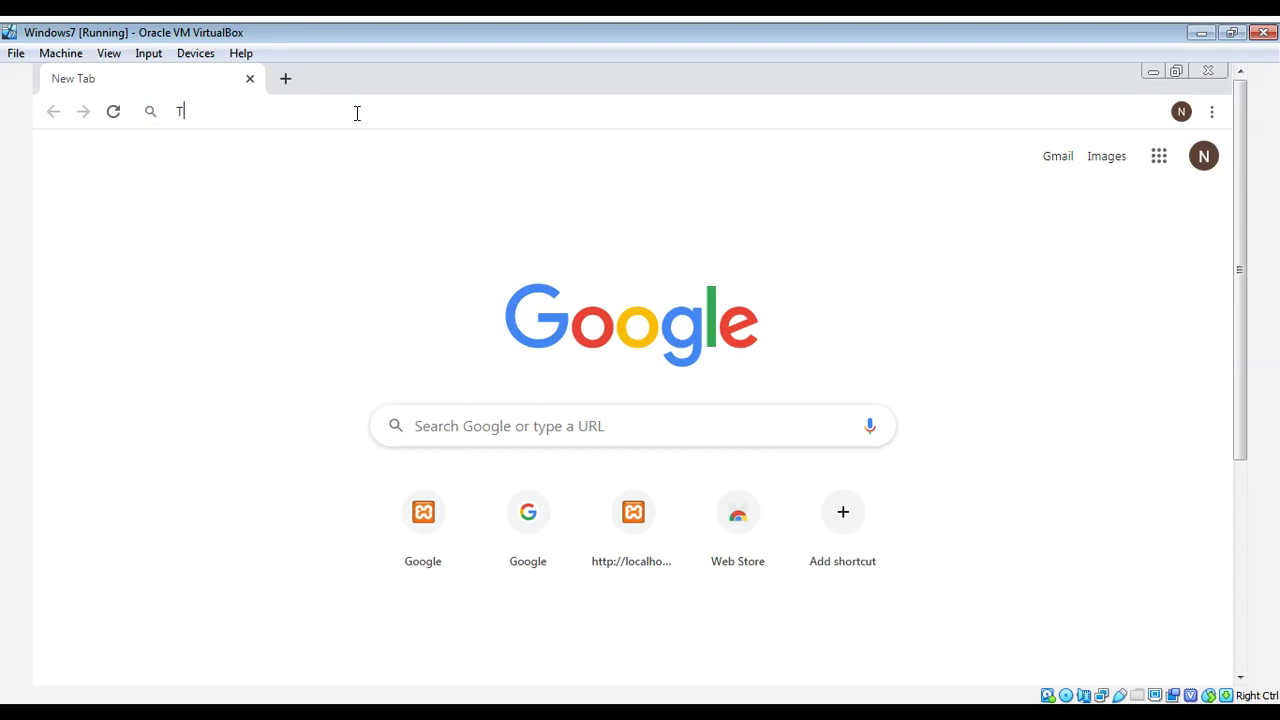
type("CPView")
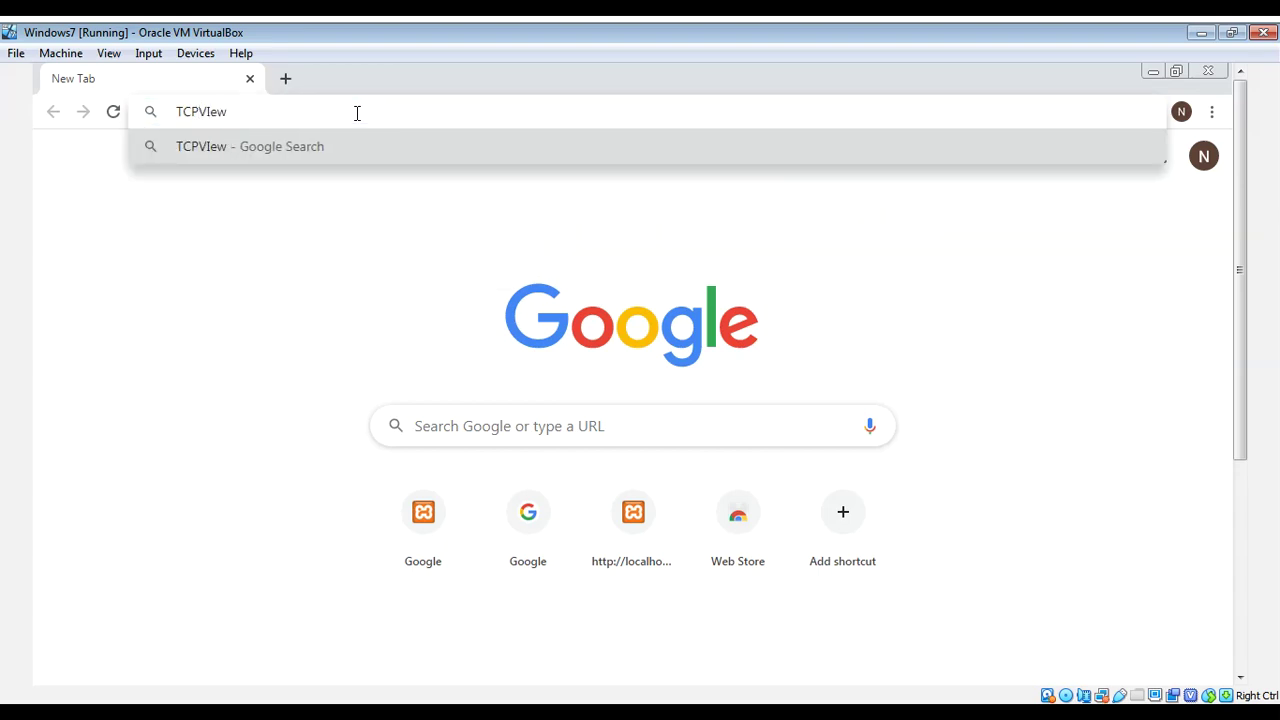
key("Return")
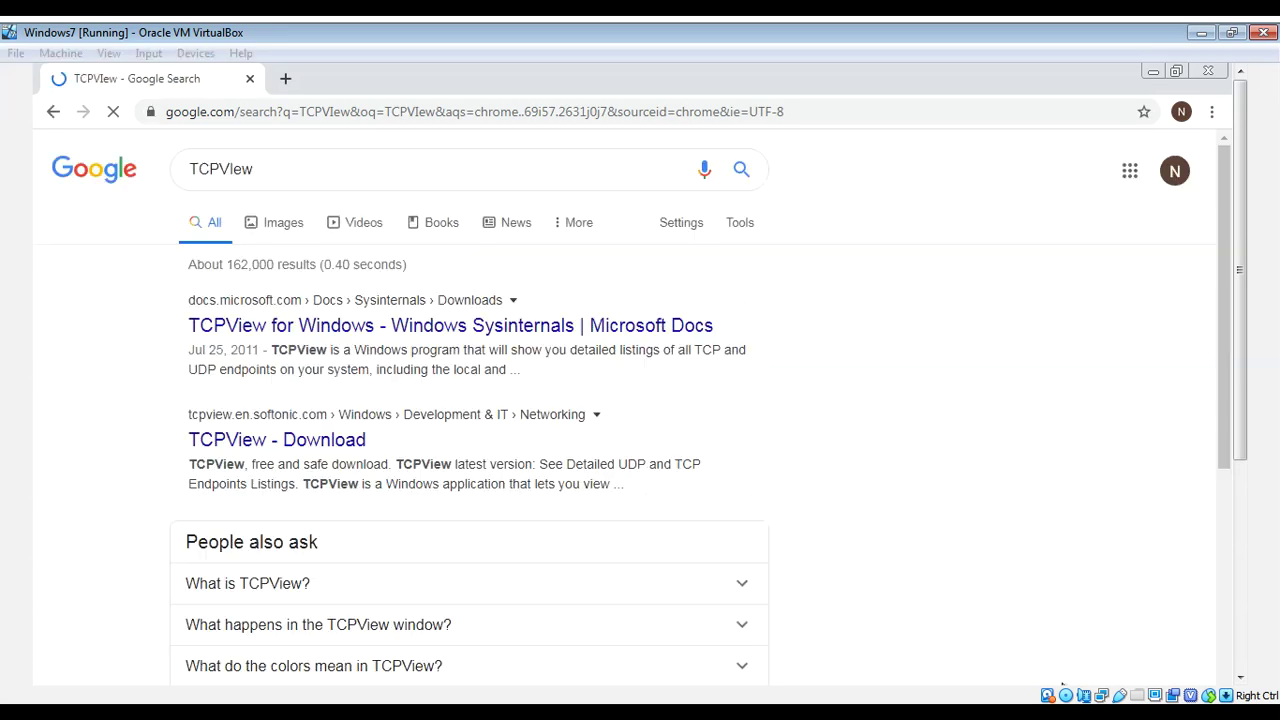
left_click(503, 330)
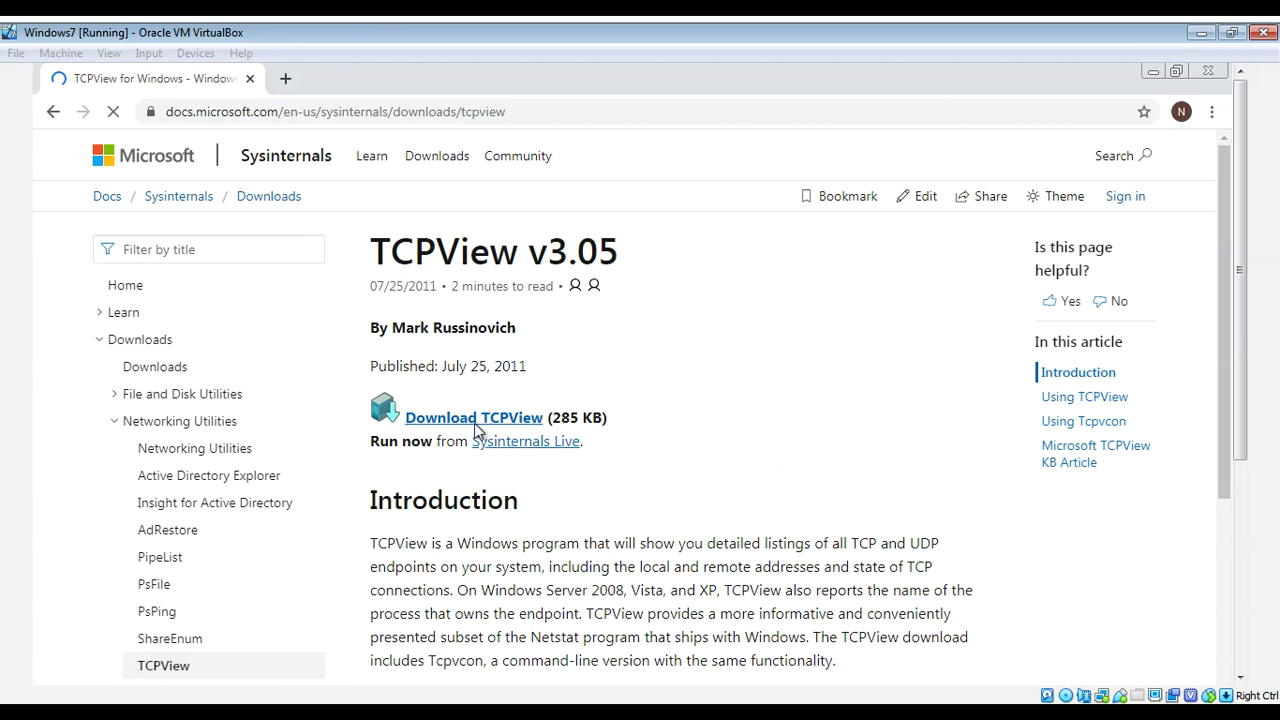
Download TCPView and show the downloaded TCPView.zip in its folder.
left_click(461, 422)
key("ctrl+j")
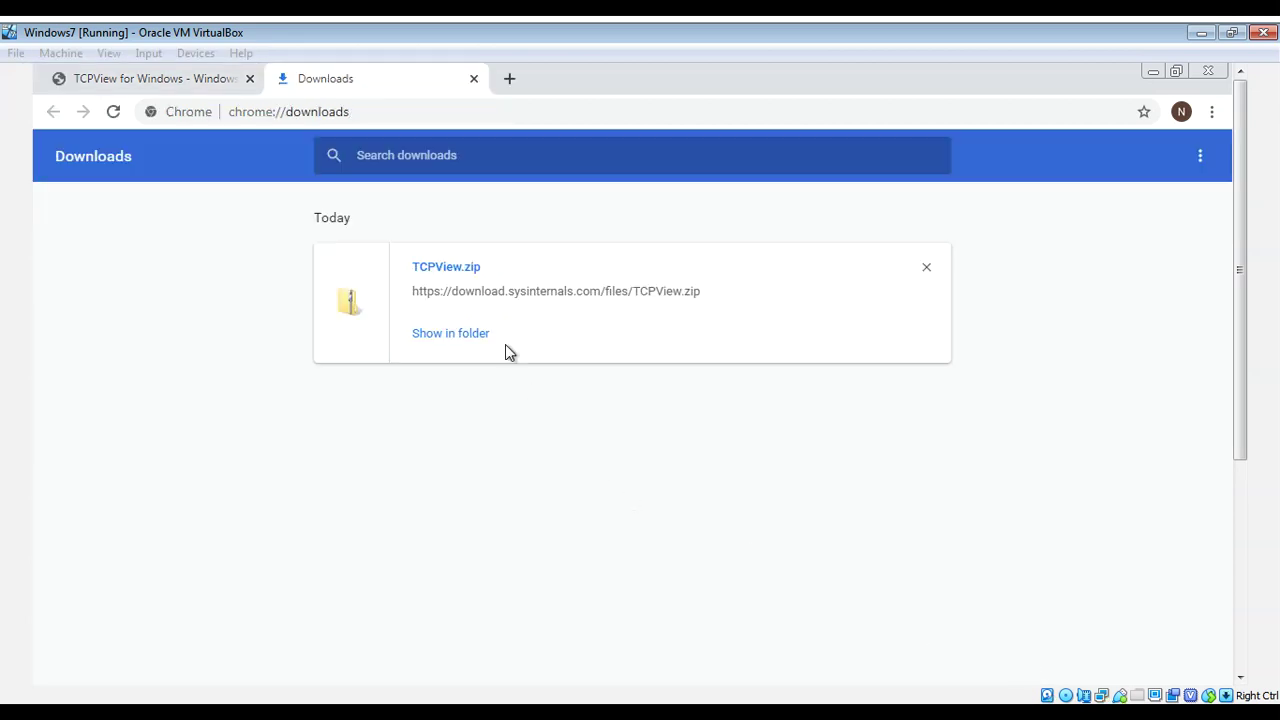
left_click(470, 341)
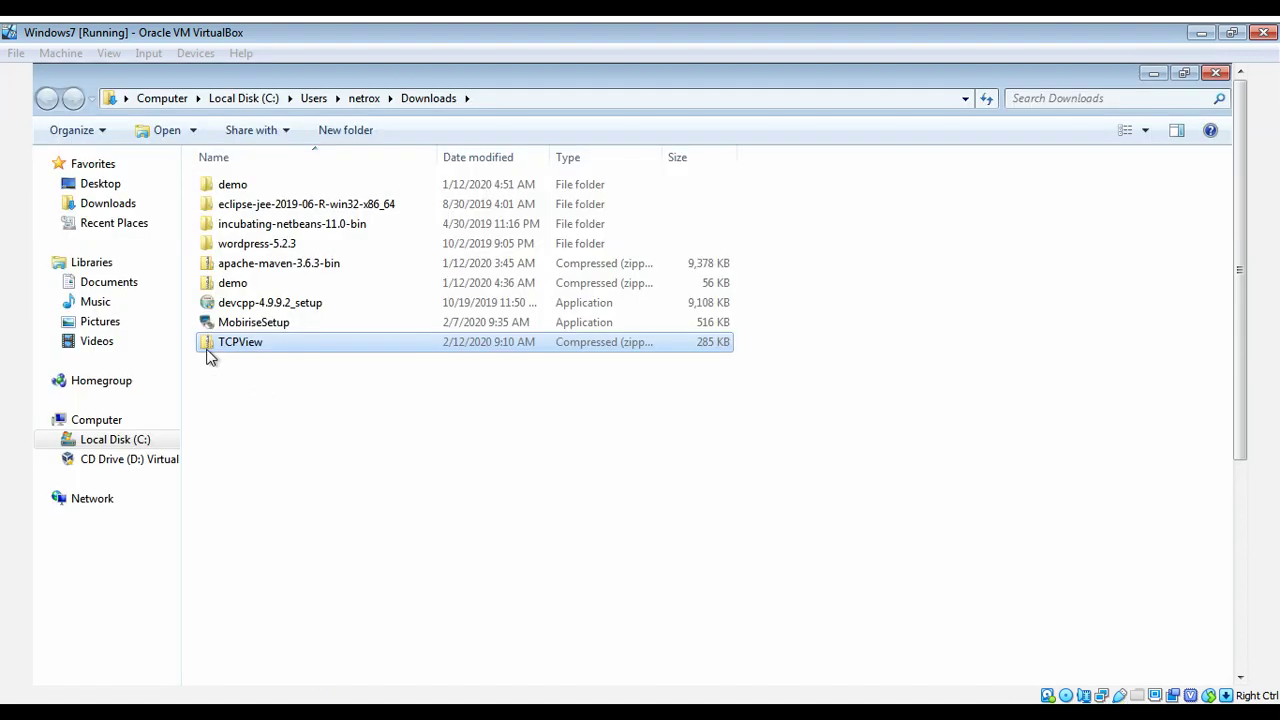
Extract the TCPView archive into a TCPView folder inside Downloads and show the extracted files.
double_click(208, 344)
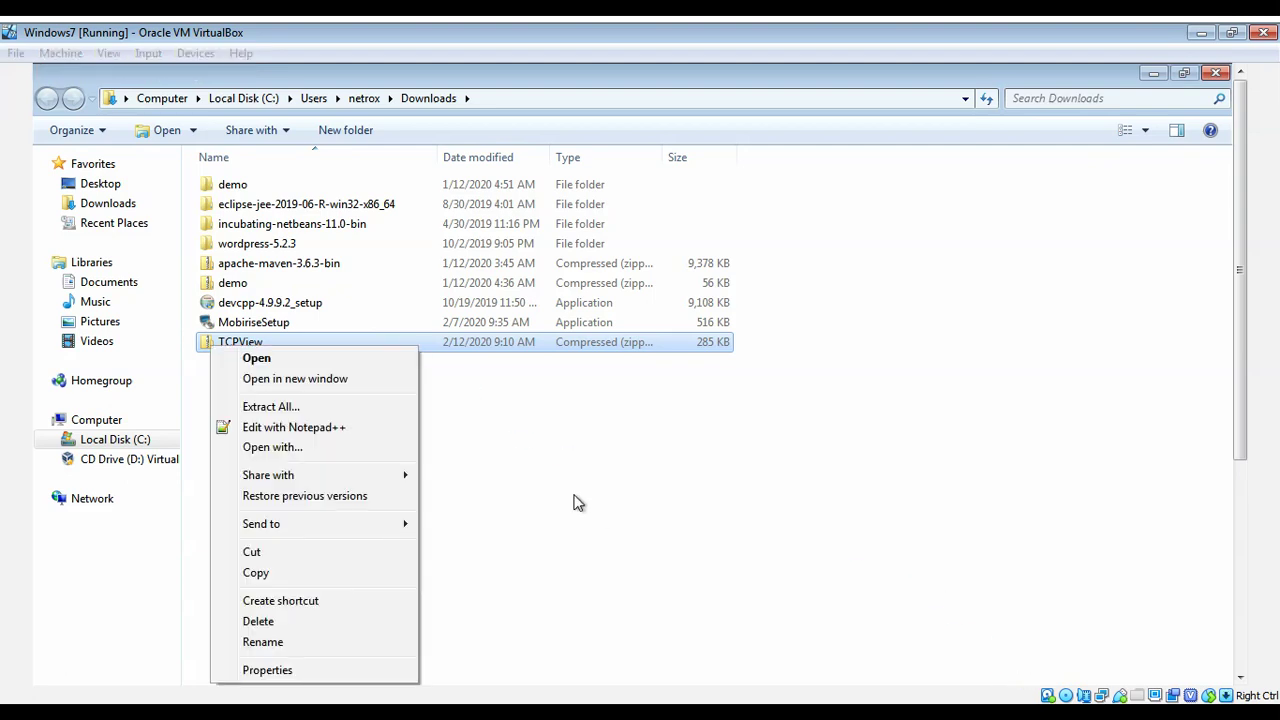
left_click(335, 413)
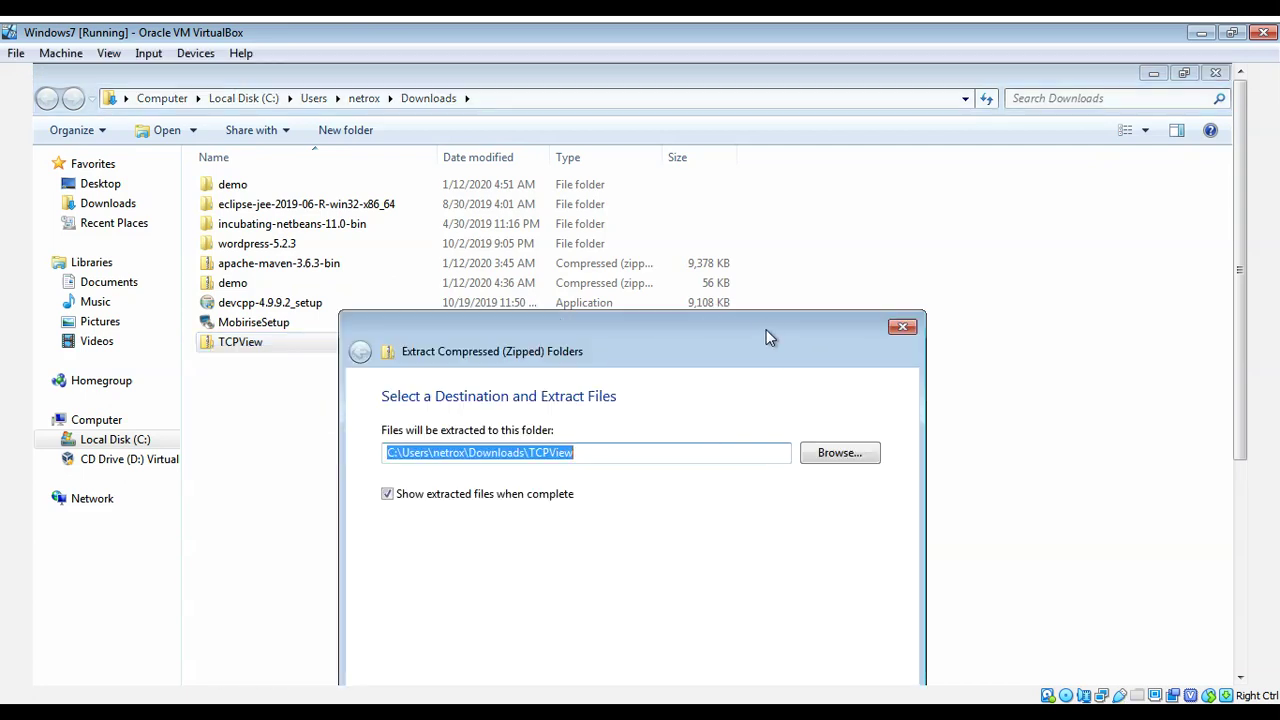
left_click_drag(766, 330, 755, 227)
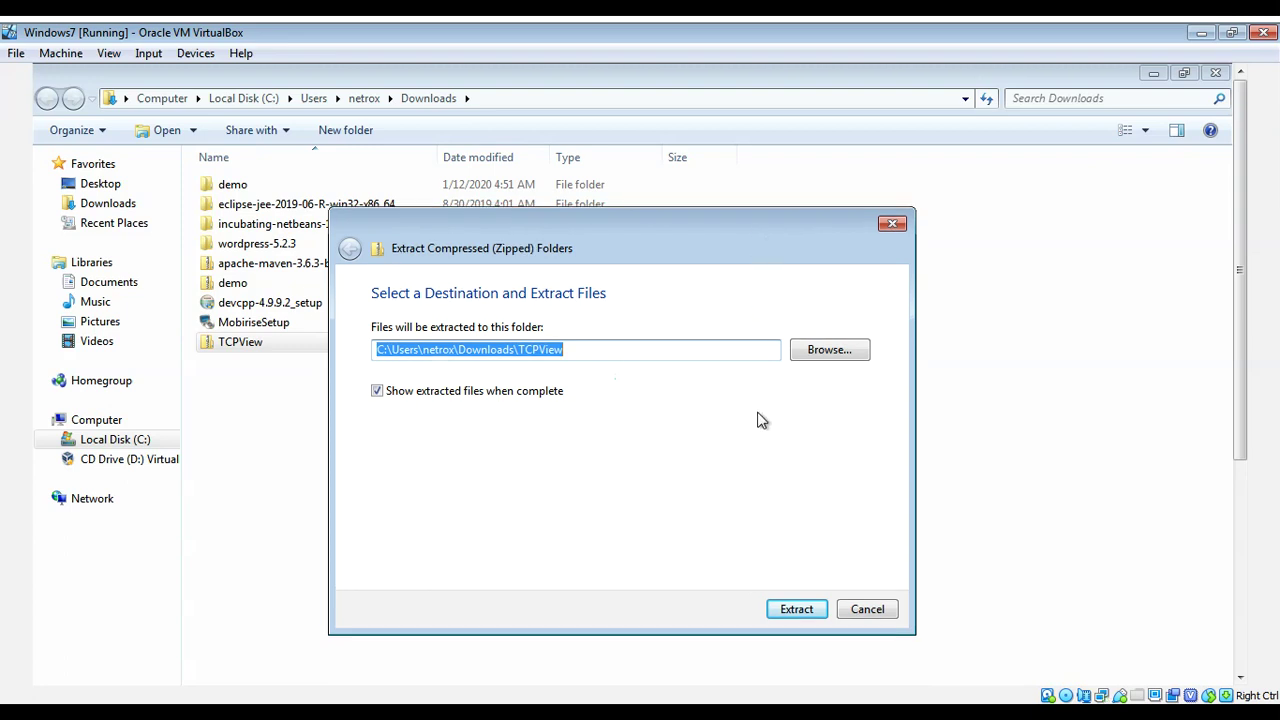
left_click(799, 611)
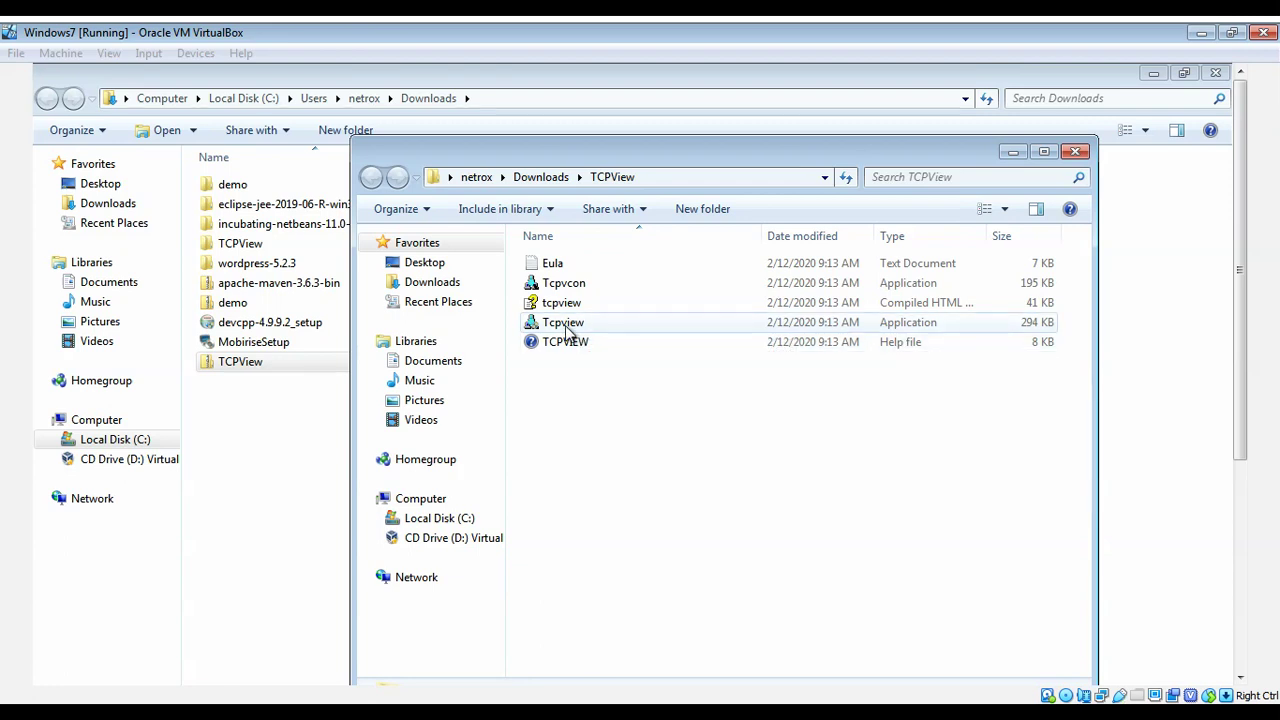
Run the extracted Tcpview application, allowing it to make changes and agreeing to its license, and maximize its window.
double_click(567, 323)
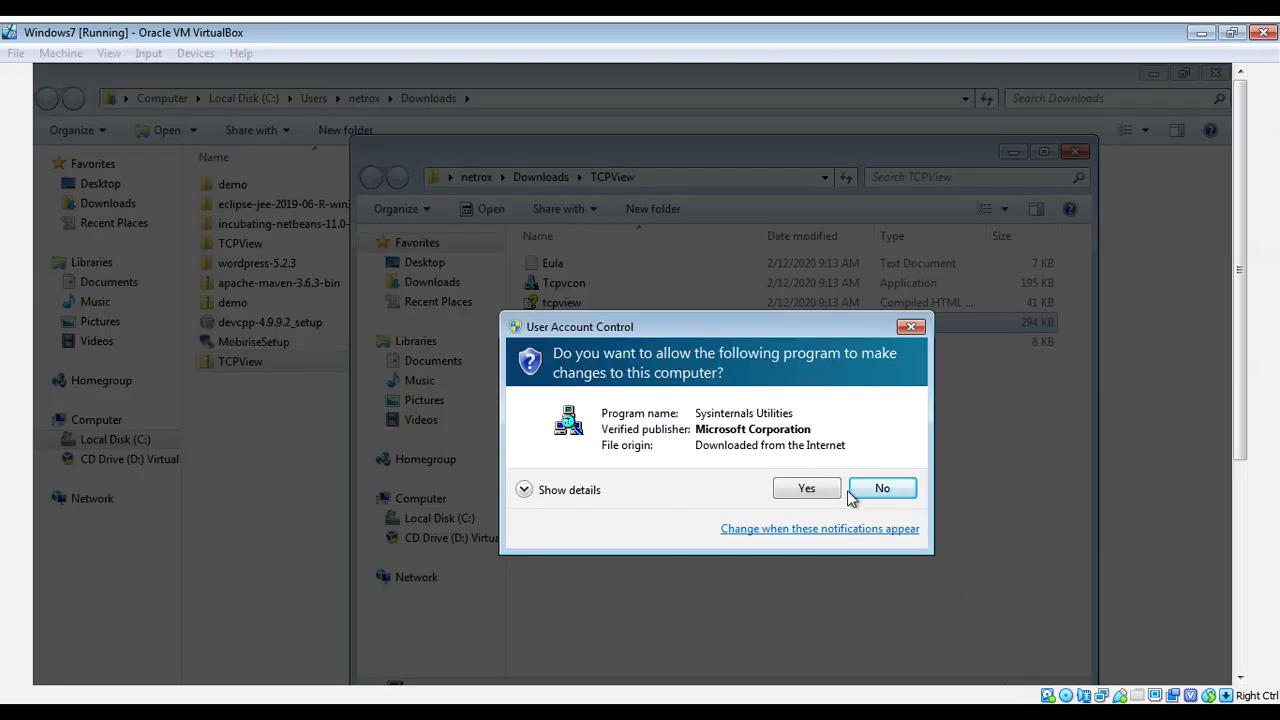
left_click(805, 489)
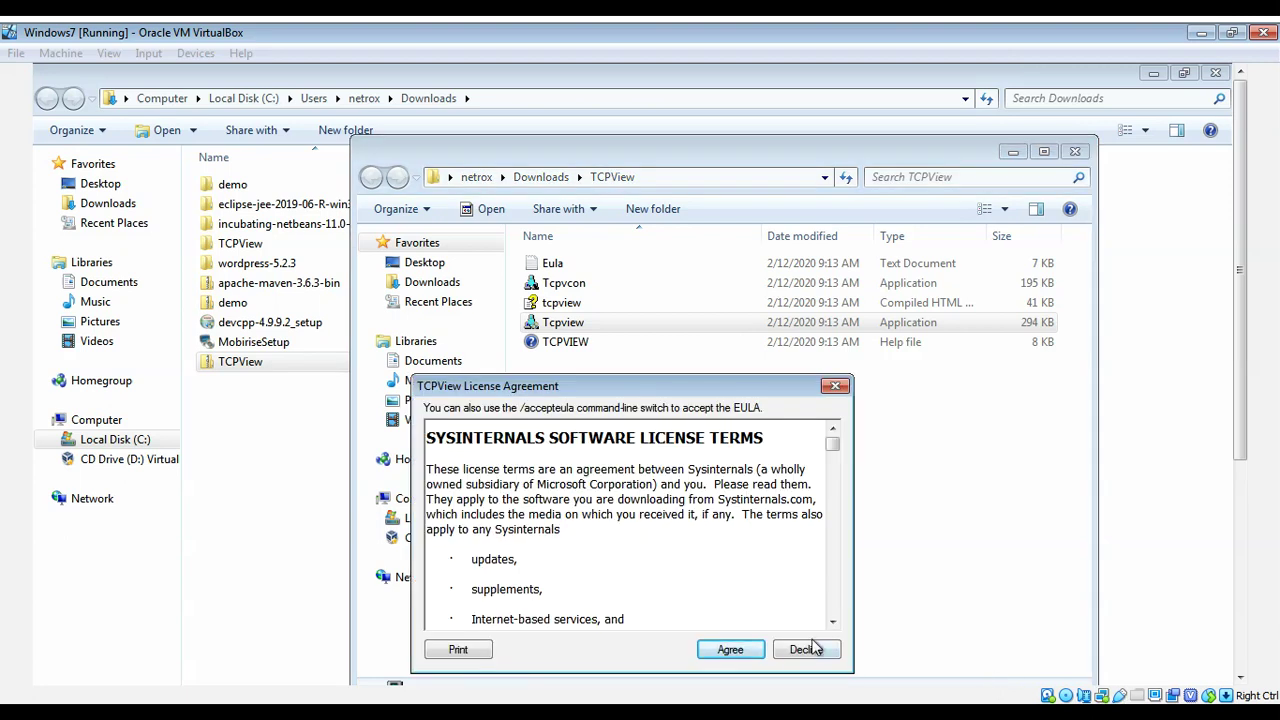
left_click(729, 650)
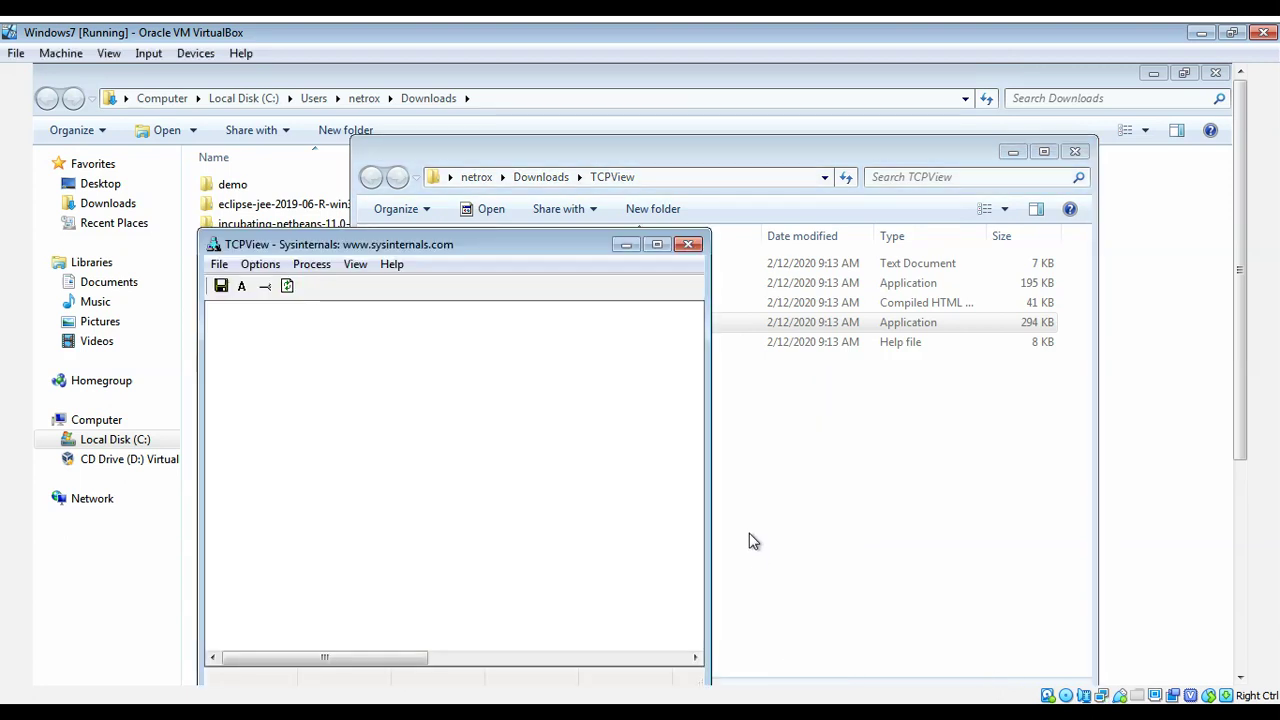
left_click(656, 245)
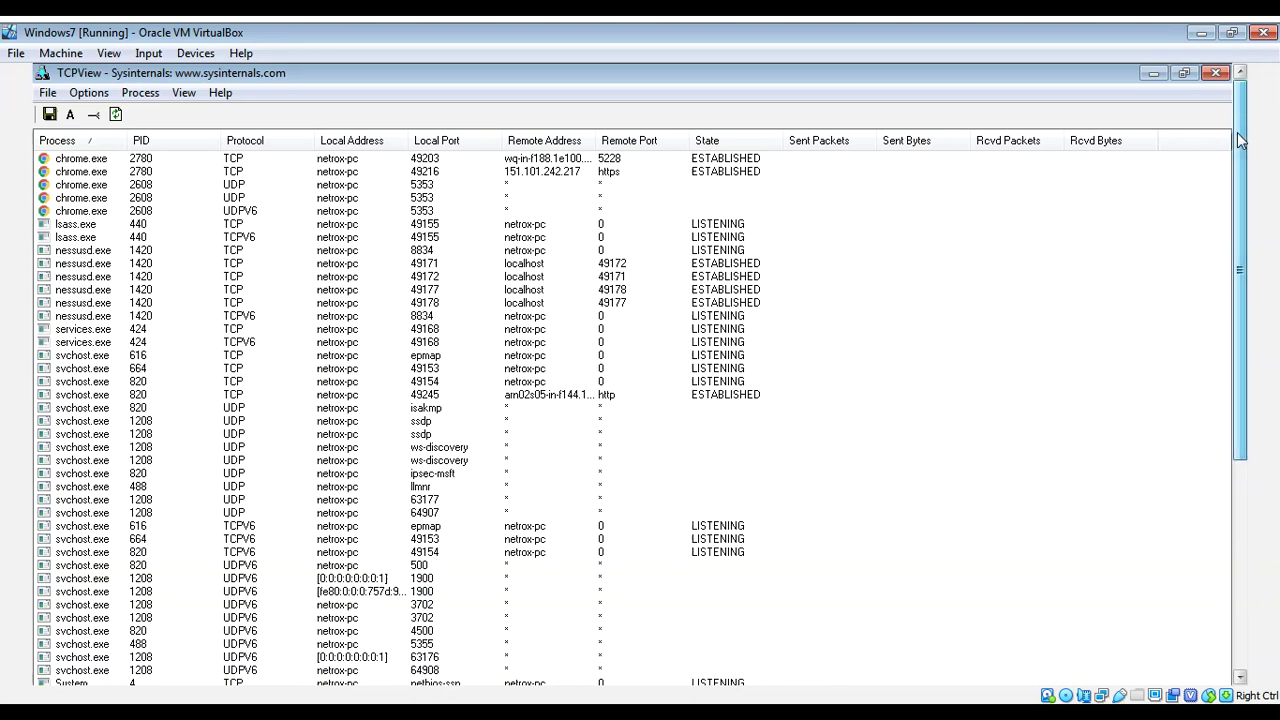
Examine the list of processes with their protocols, local and remote addresses, ports and connection states.
left_click_drag(1238, 140, 1258, 118)
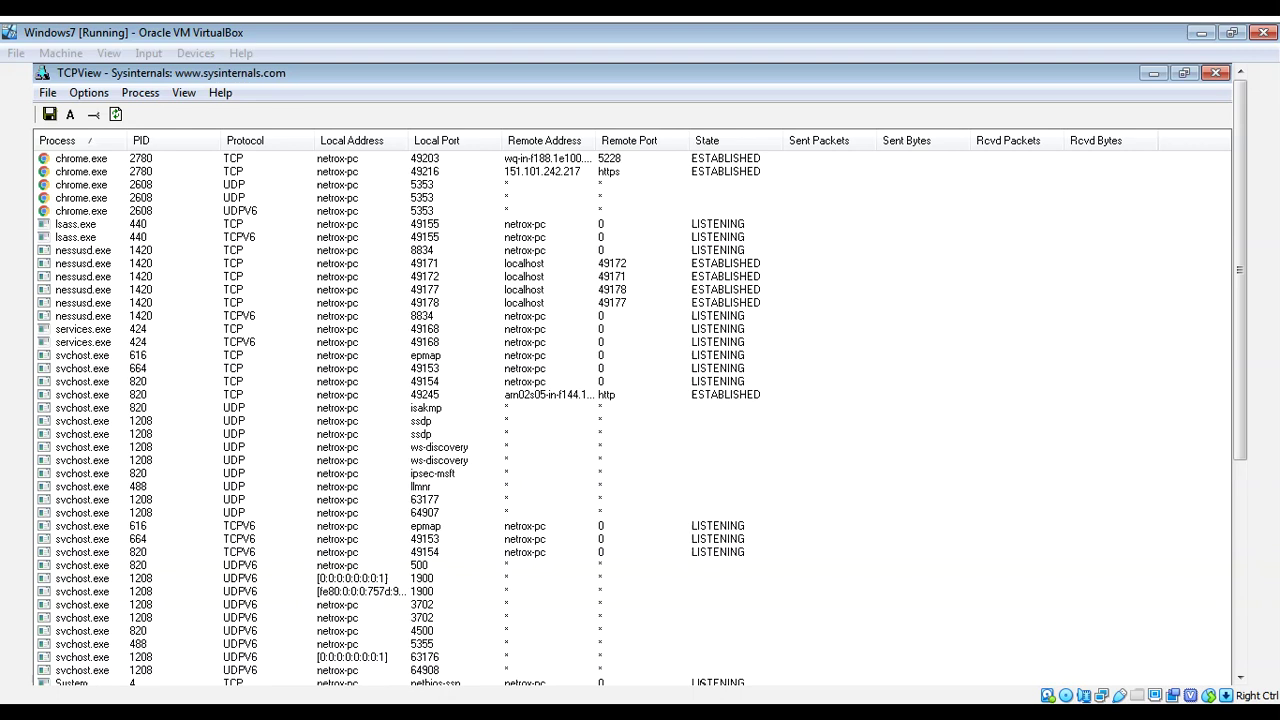
key("alt+Tab")
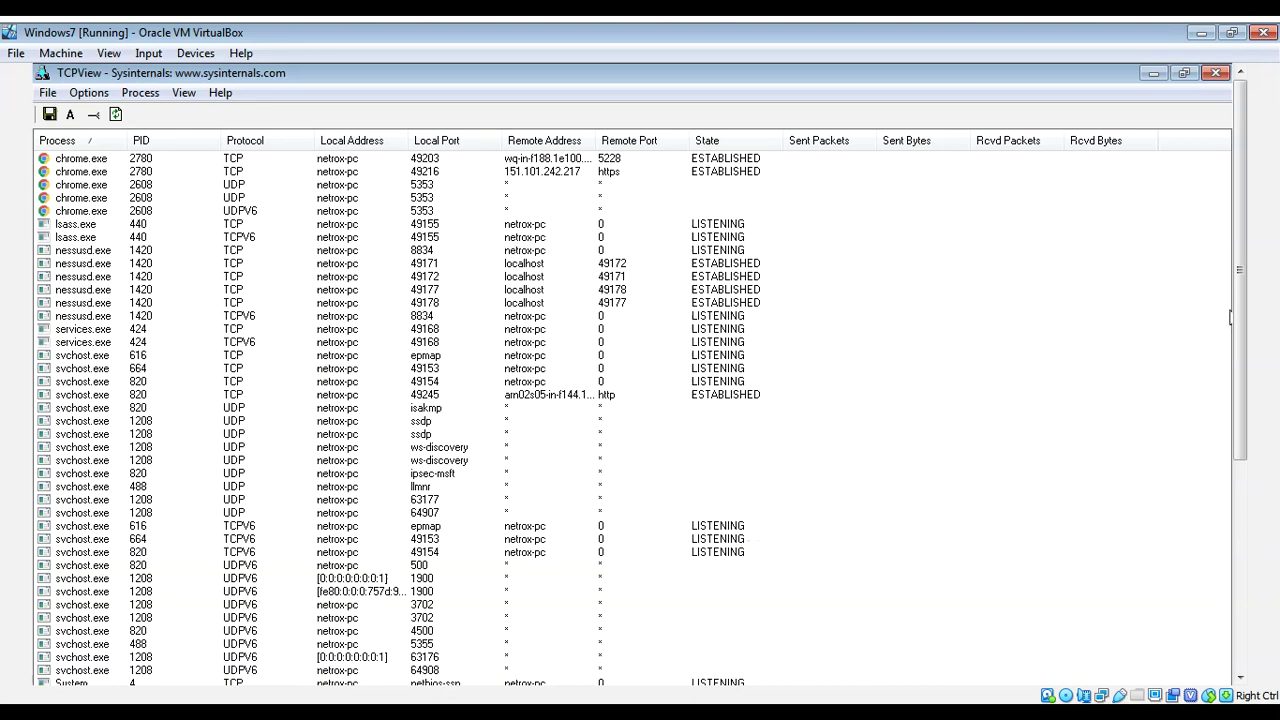
left_click_drag(1240, 318, 1245, 262)
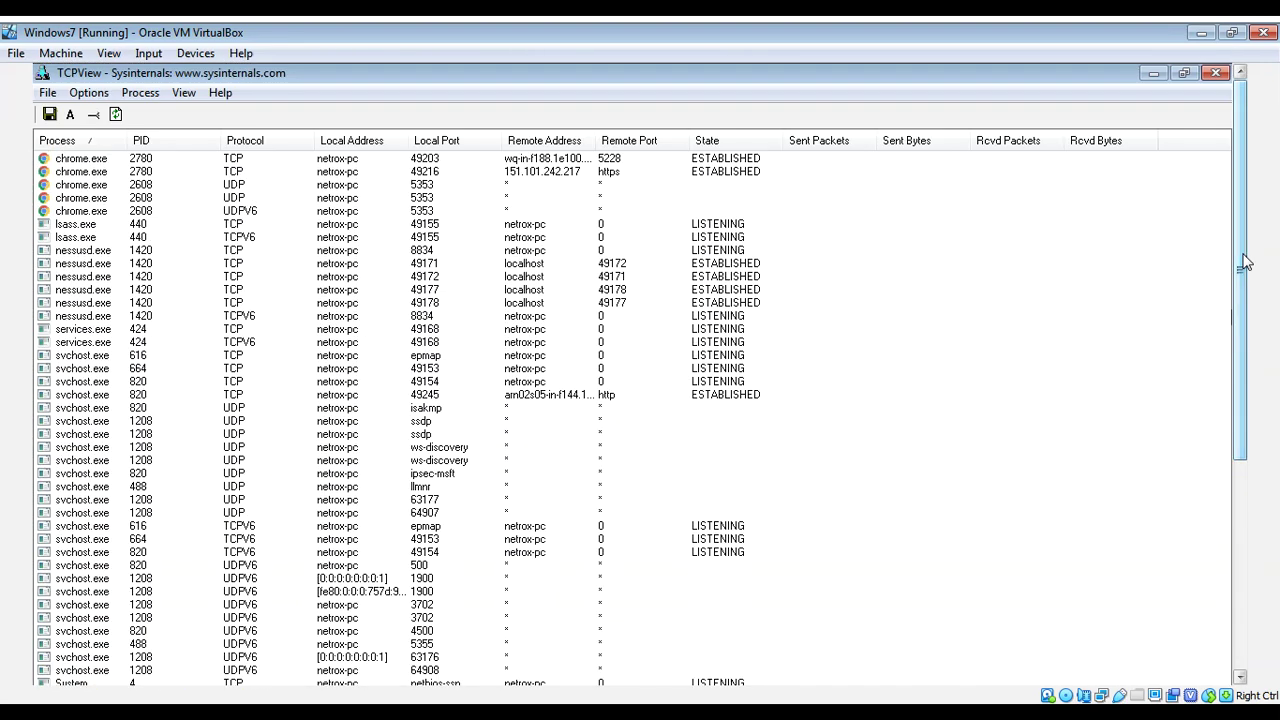
left_click(1037, 652)
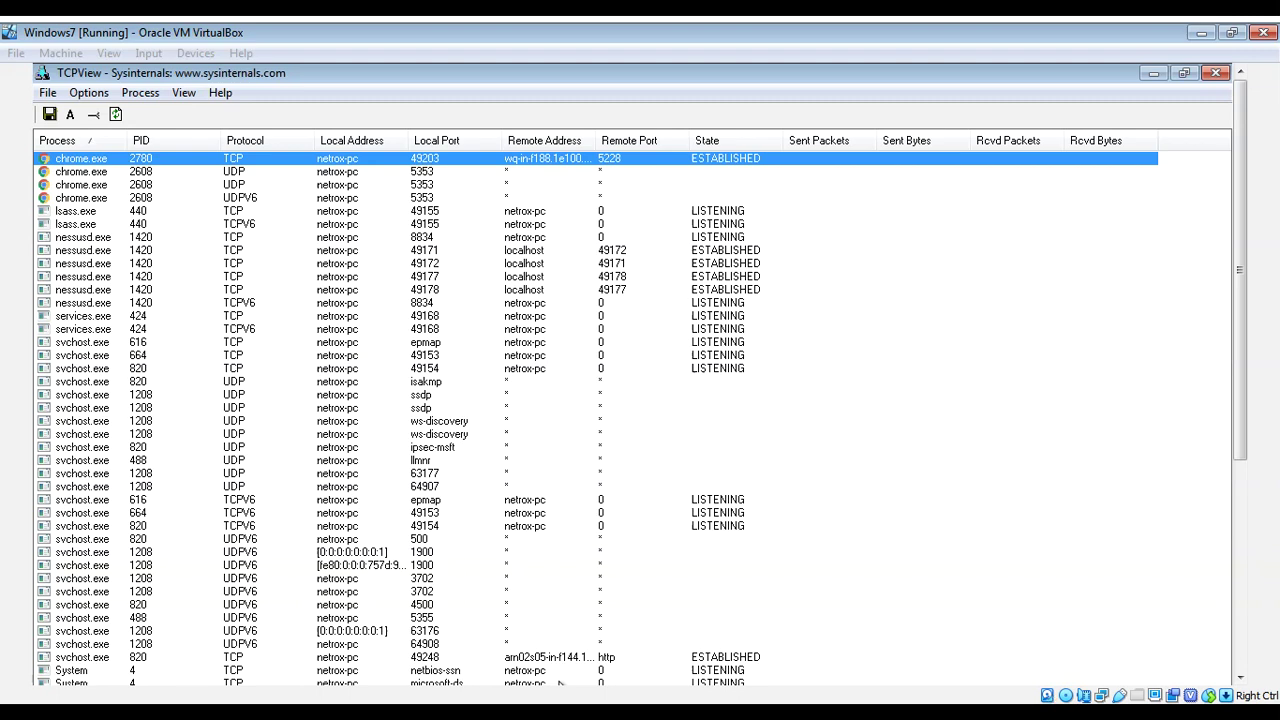
key("Down")
key("Down")
key("Down")
key("Down")
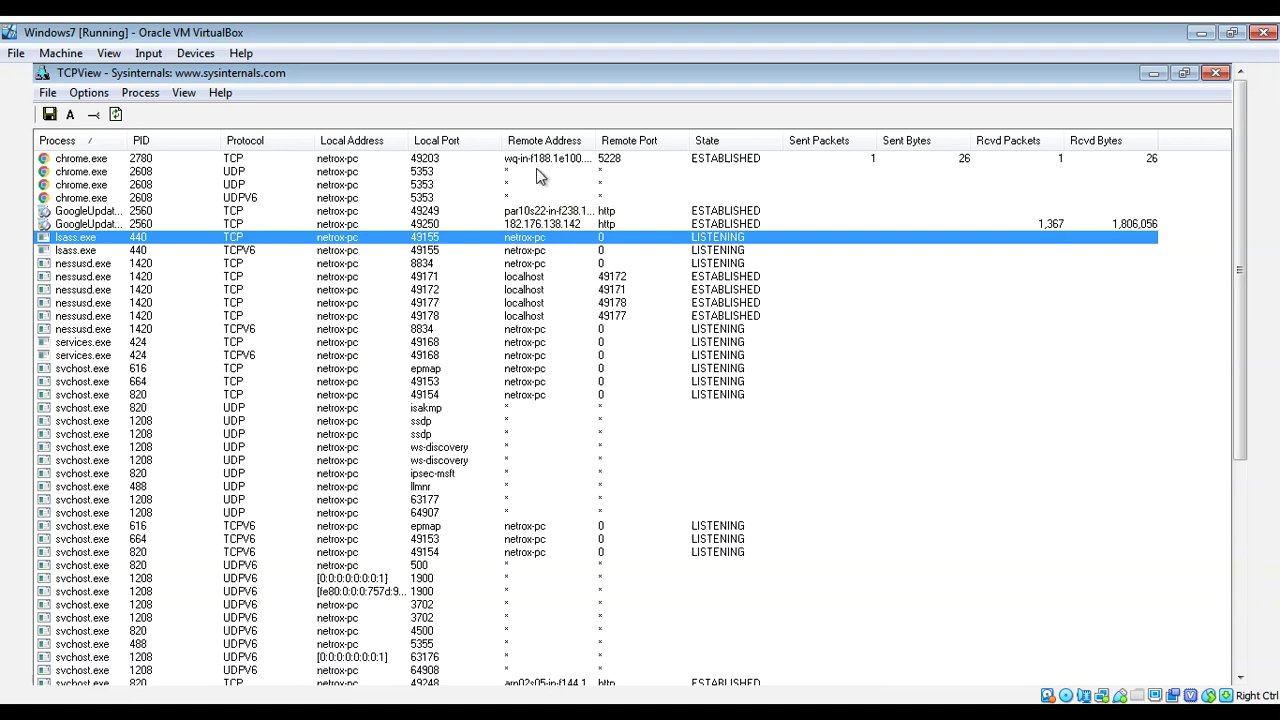
Look up the Whois record for the remote address of the established chrome.exe TCP connection, and close the record.
left_click(540, 163)
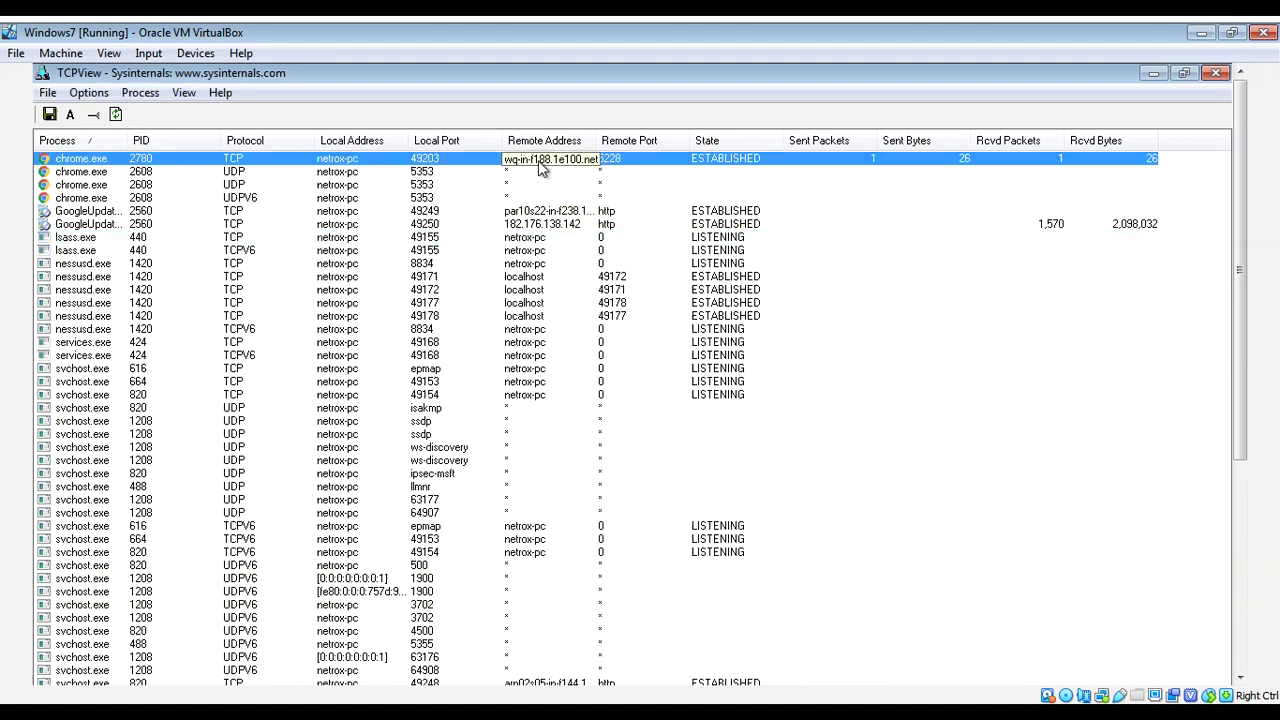
right_click(540, 168)
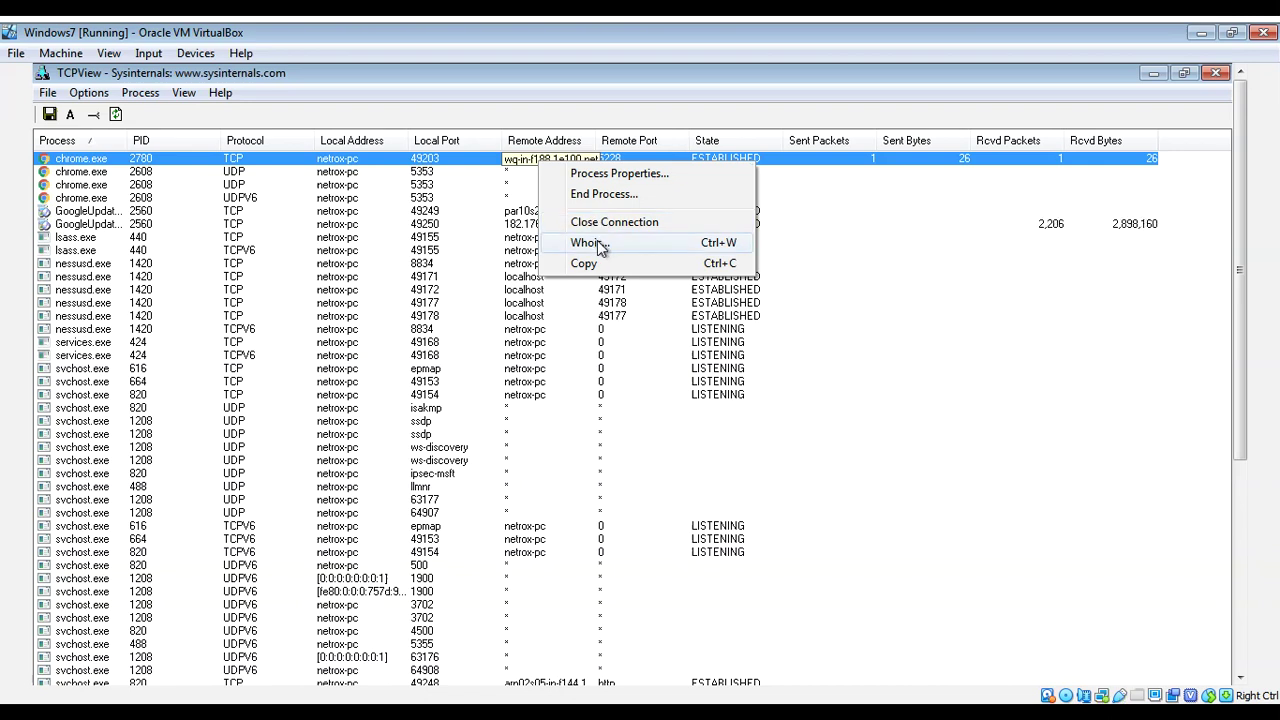
left_click(592, 243)
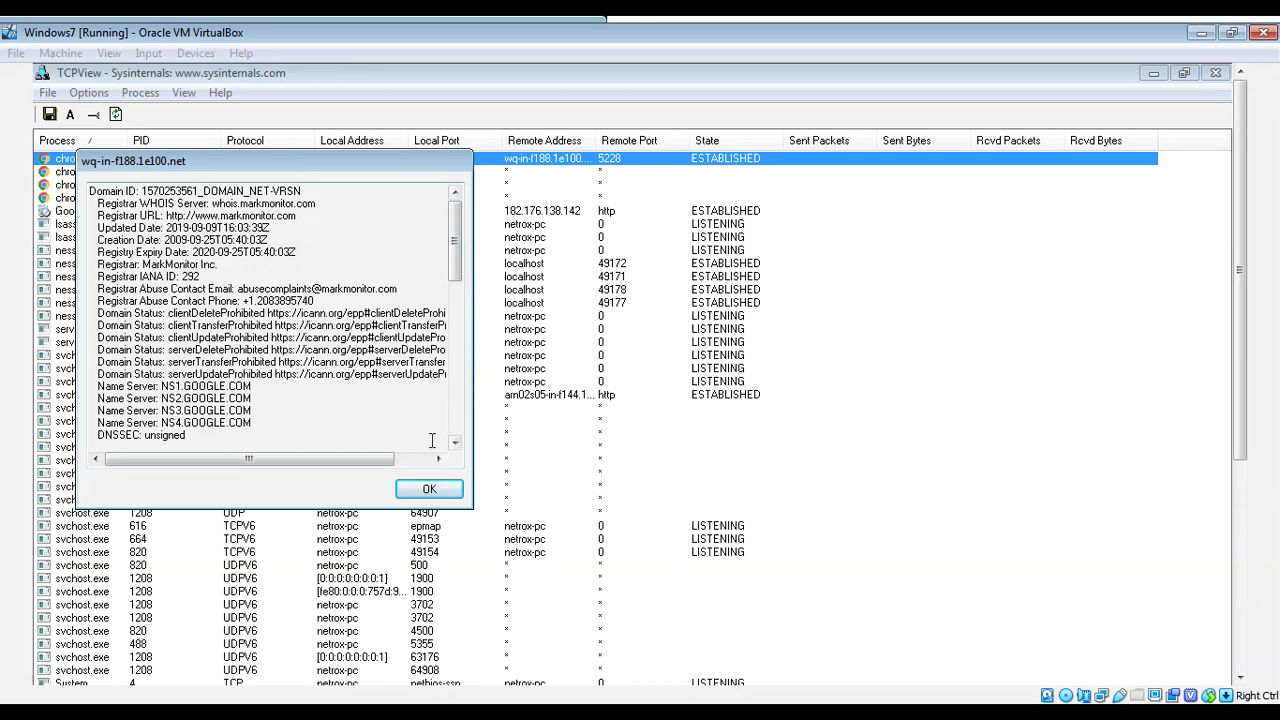
left_click(431, 495)
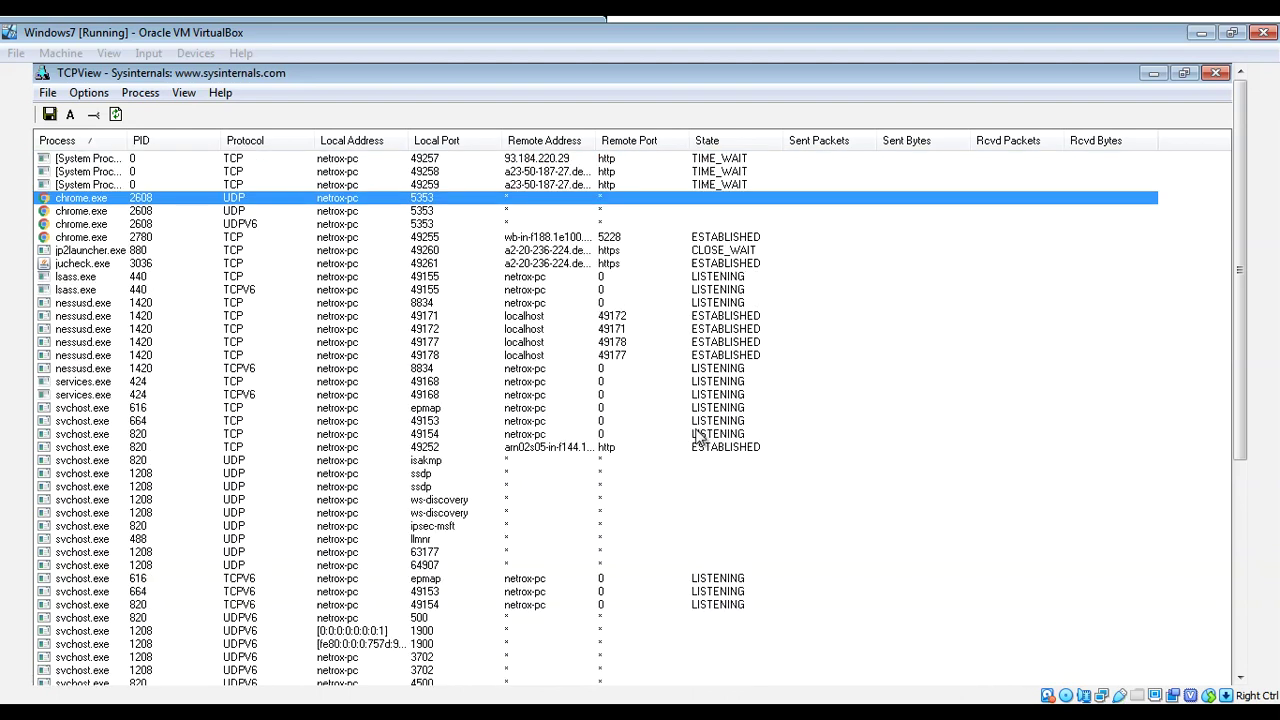
right_click(335, 199)
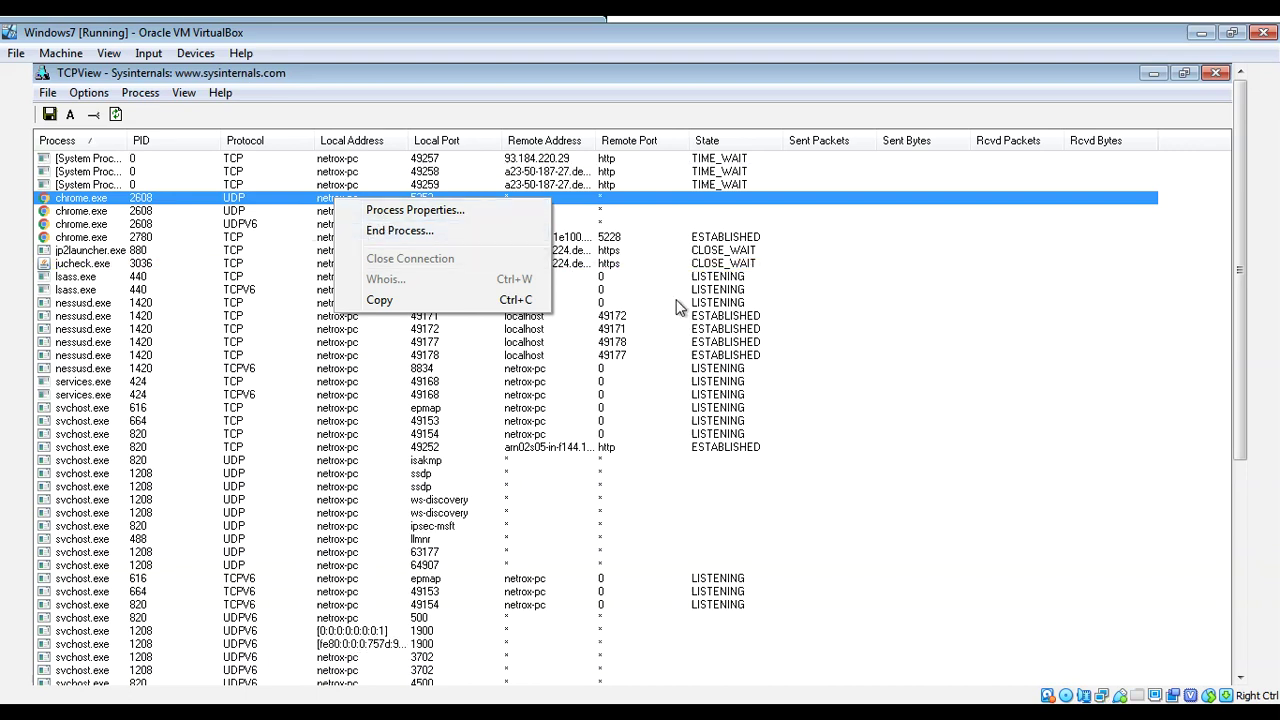
left_click(999, 344)
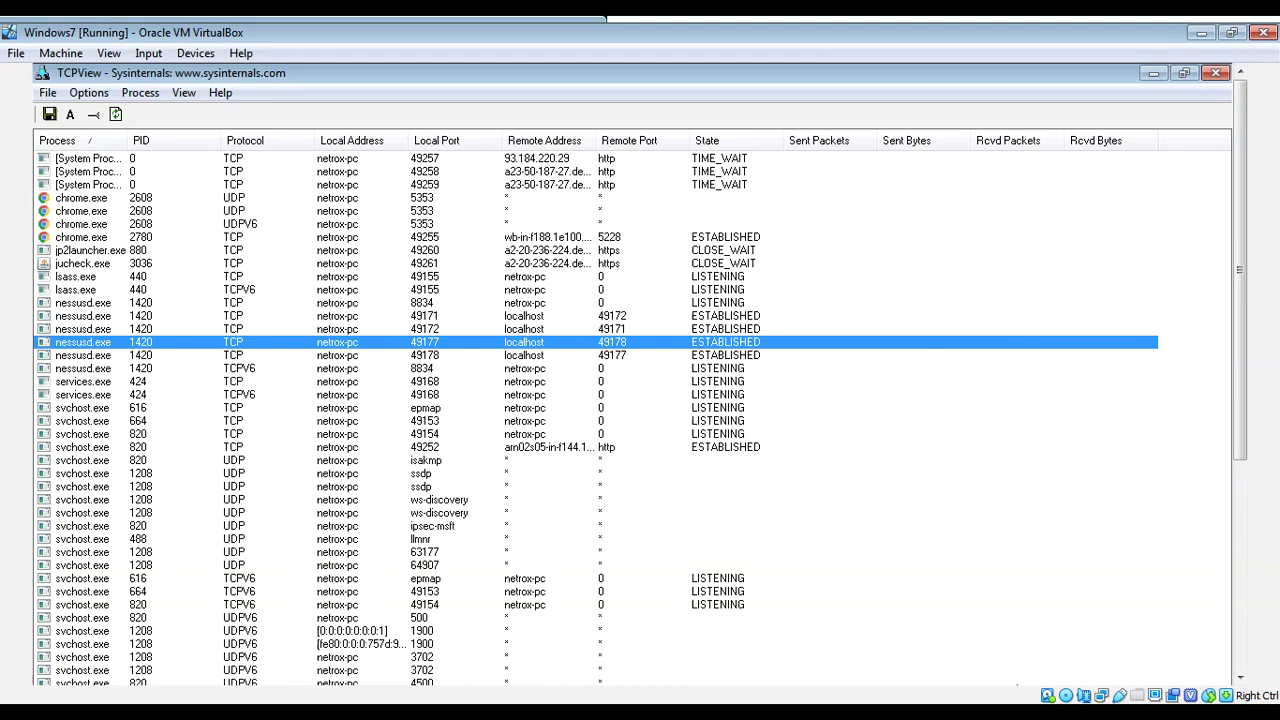